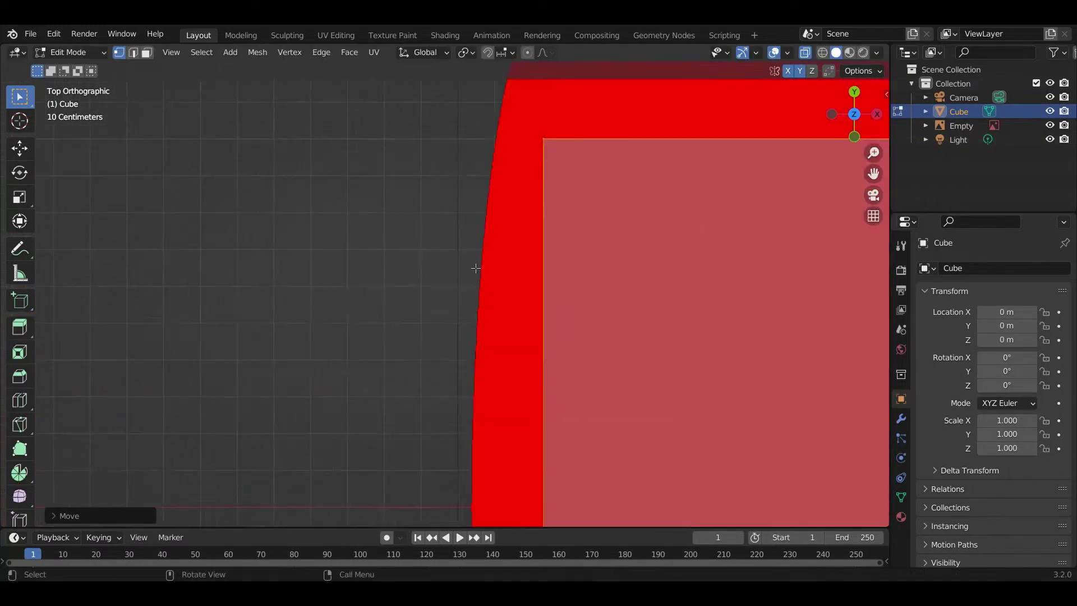
Step: Snap the moved vertices onto the reference edge and save as Youtube New.blend
click(586, 258)
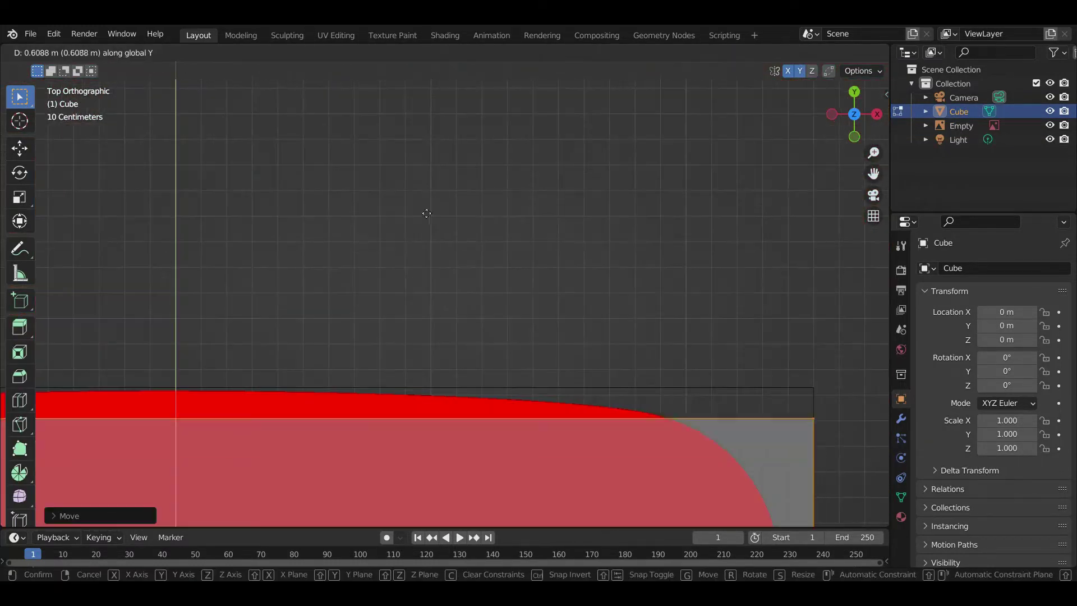
key(ctrl+s)
key(Tab)
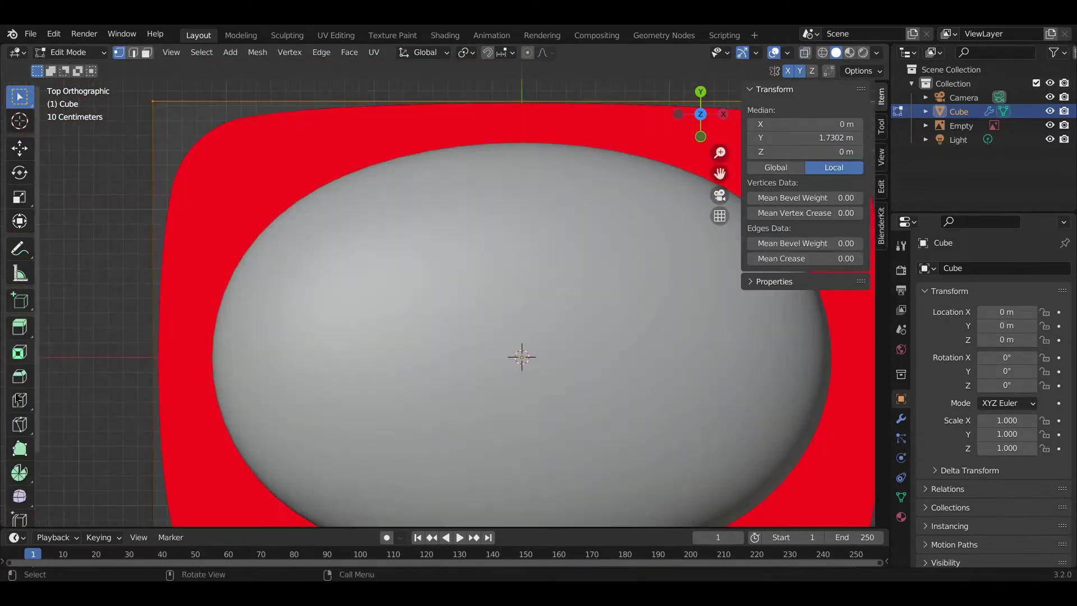
Step: Add a two-cut edge loop through the slab's middle and start scaling it along X
click(19, 401)
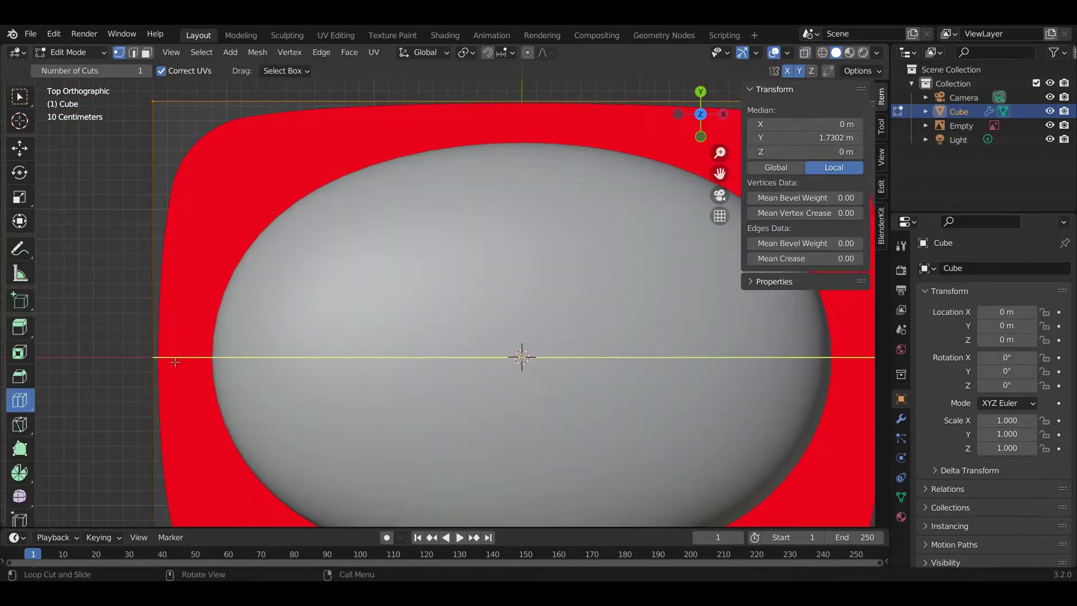
click(504, 347)
key(s)
key(x)
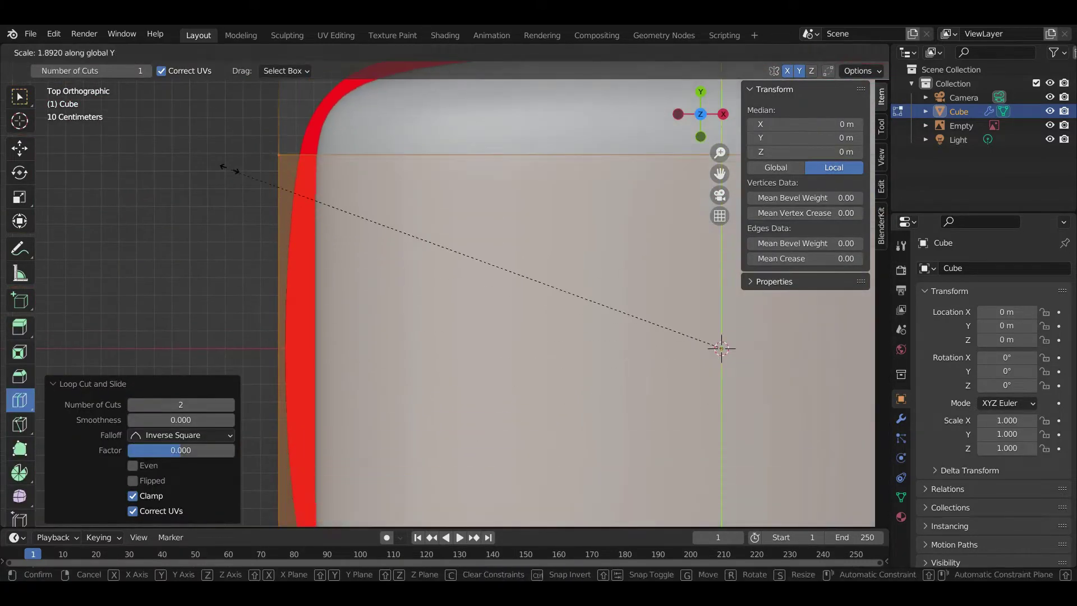
scroll(721, 348, down, 5)
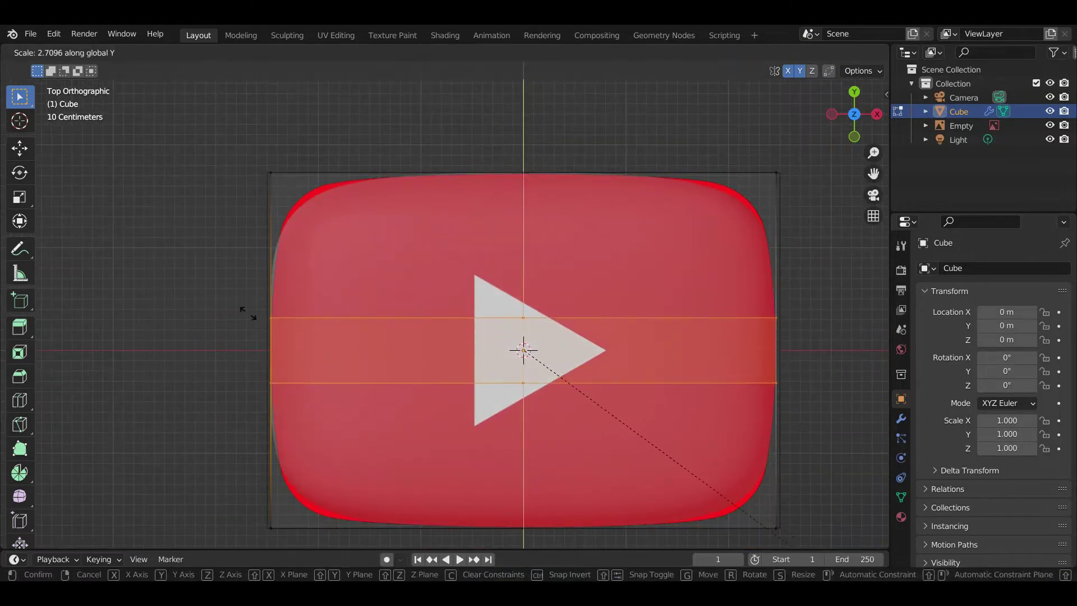
Step: Flatten the selected loops to zero scale and bring up the vertex merge menu
key(0)
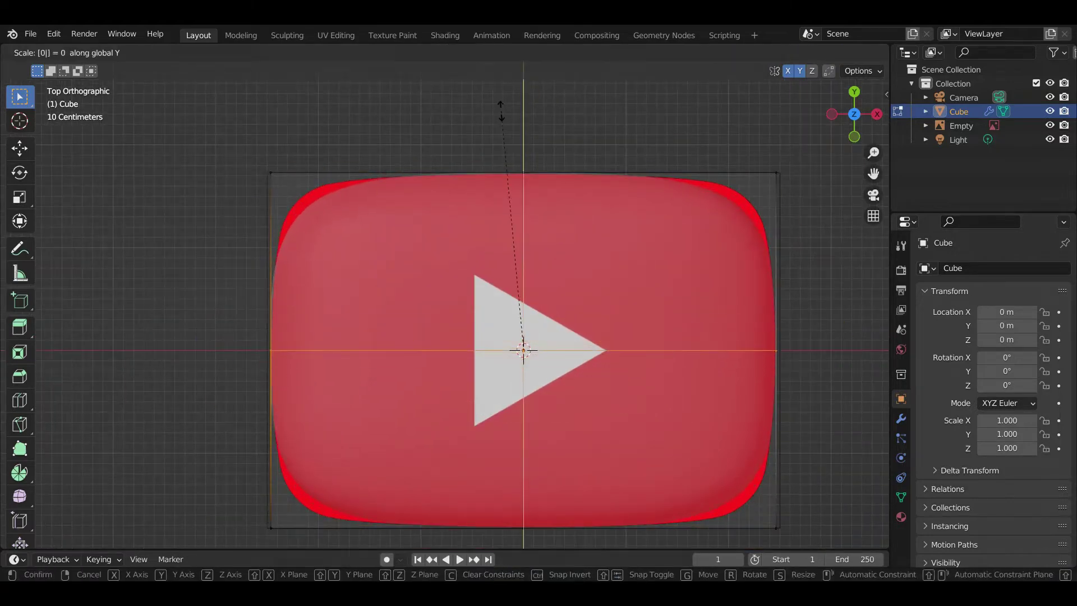
key(Return)
right_click(451, 331)
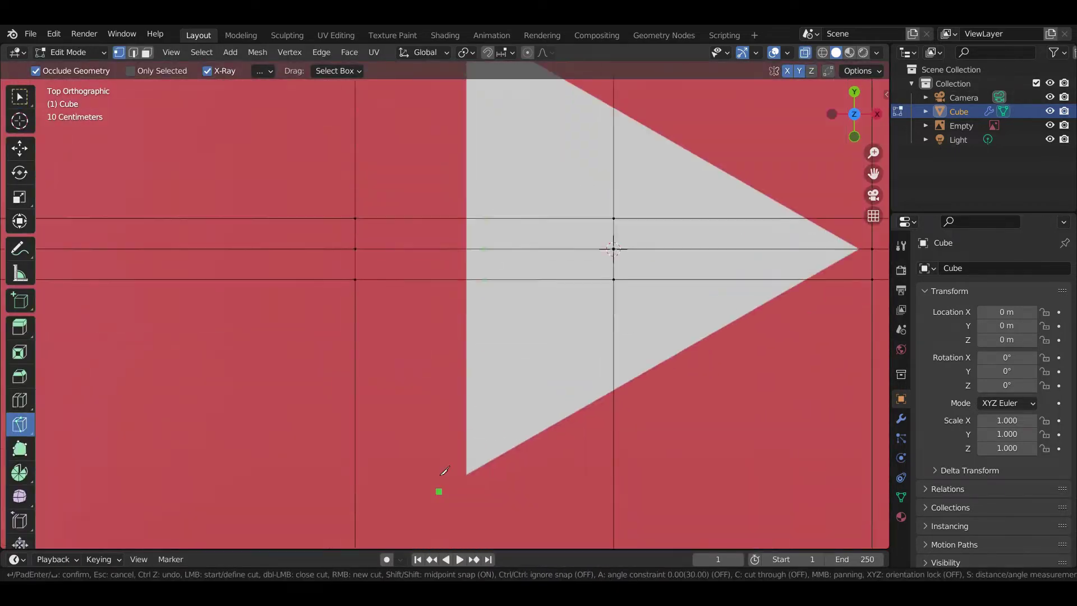
Step: Start knifing the play-triangle outline into the slab's top face
click(462, 469)
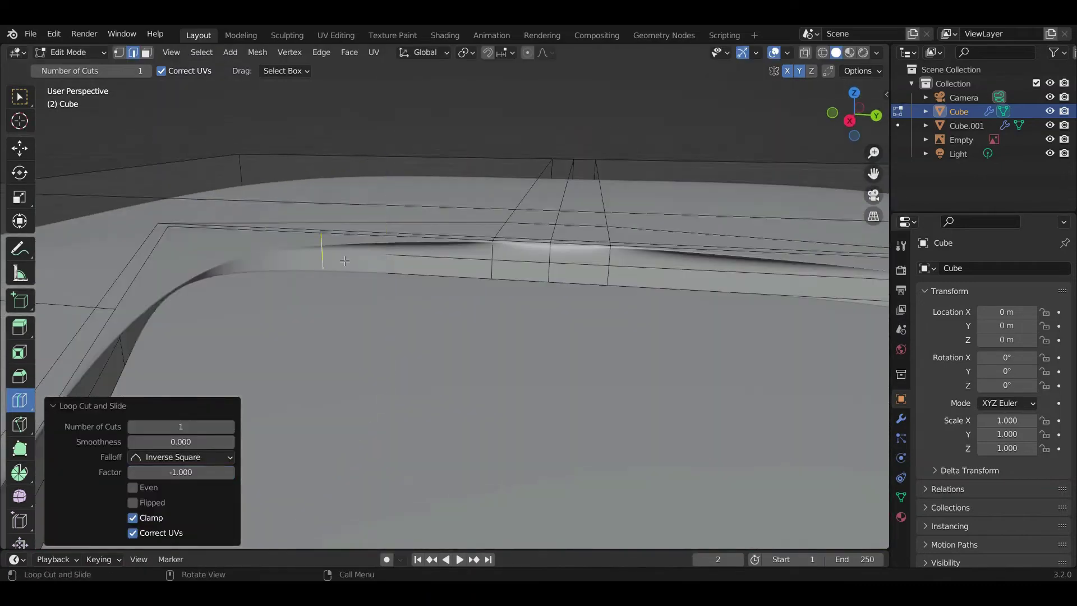
Step: Slide a new edge loop fully against the triangle cutout's rim at factor 1.000
drag(320, 249, 335, 256)
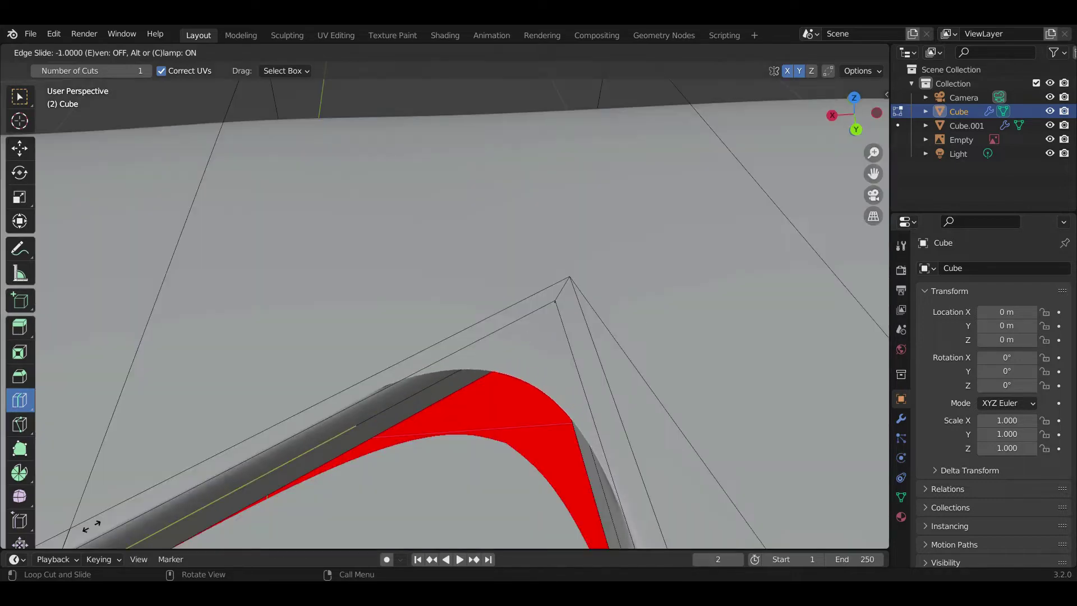
click(393, 303)
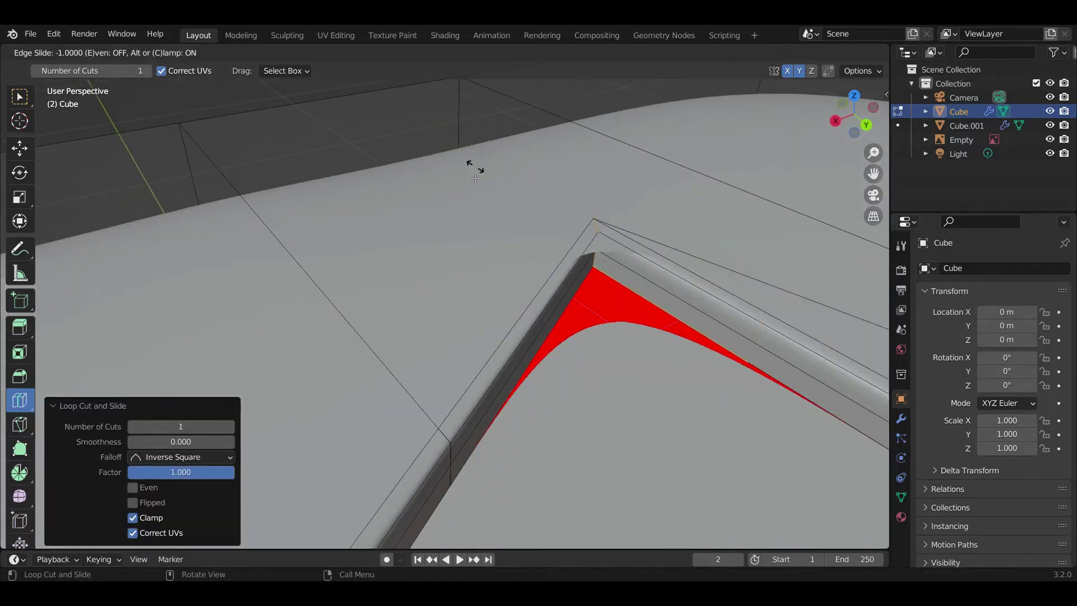
mouse_move(392, 303)
middle_down()
mouse_move(452, 349)
mouse_move(599, 278)
mouse_move(466, 345)
middle_up()
scroll(451, 350, down, 3)
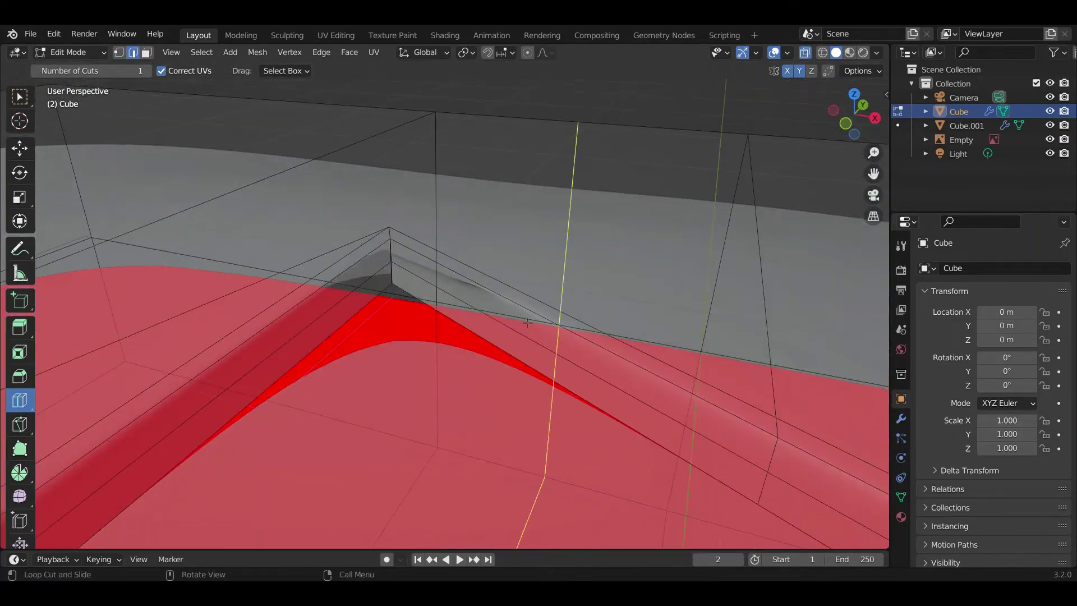
scroll(466, 345, up, 5)
scroll(466, 344, down, 5)
Step: Select the whole mesh and bring up its edge context menu
right_click(443, 342)
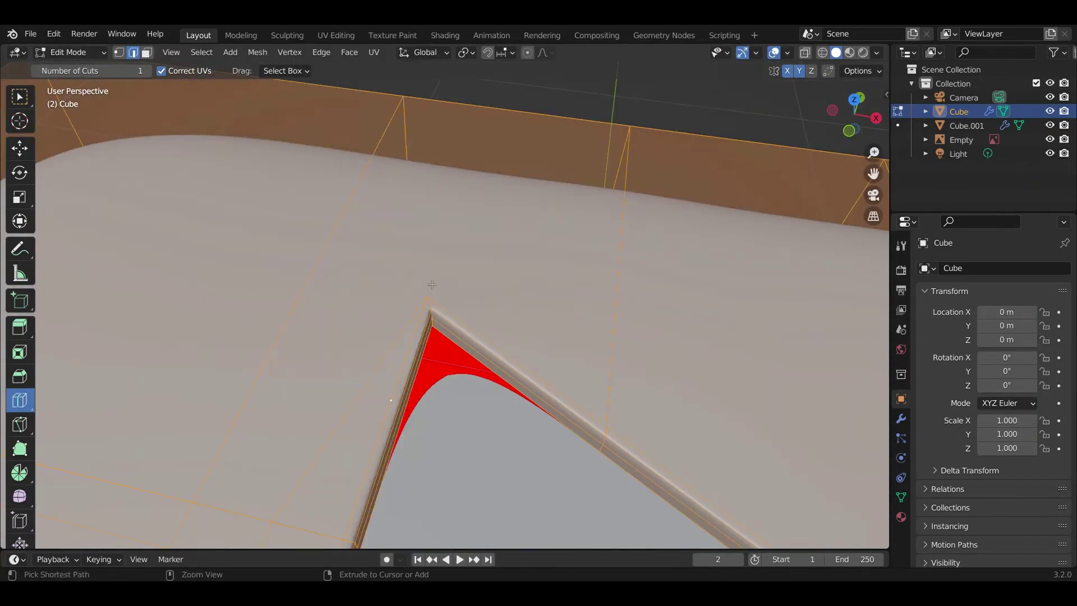
key(w)
right_click(443, 341)
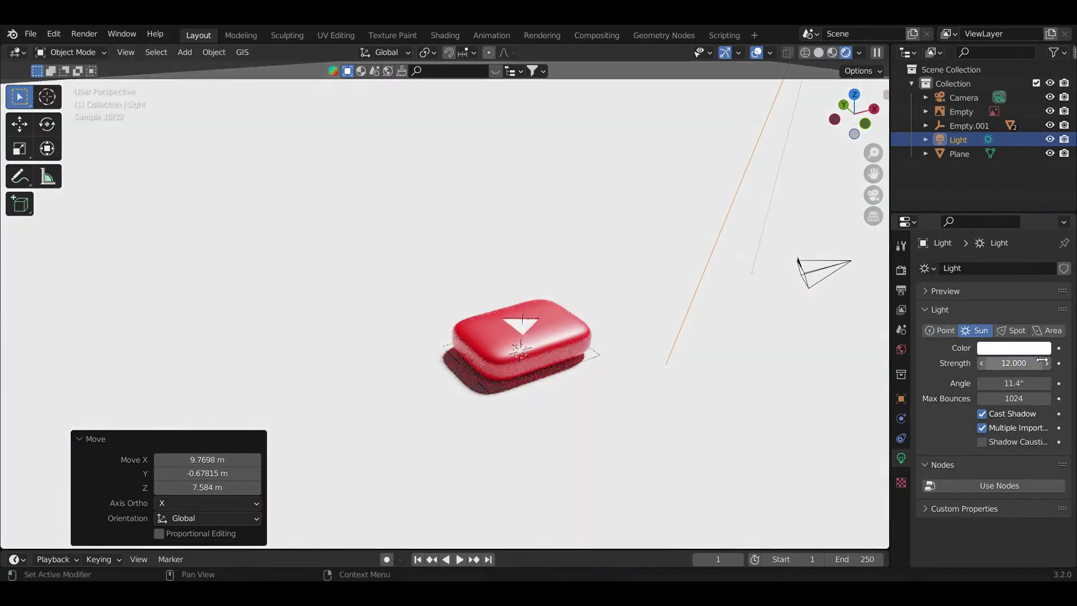
Step: Save, switch to Rendered shading, view through the camera, and select the floor plane
key(ctrl+s)
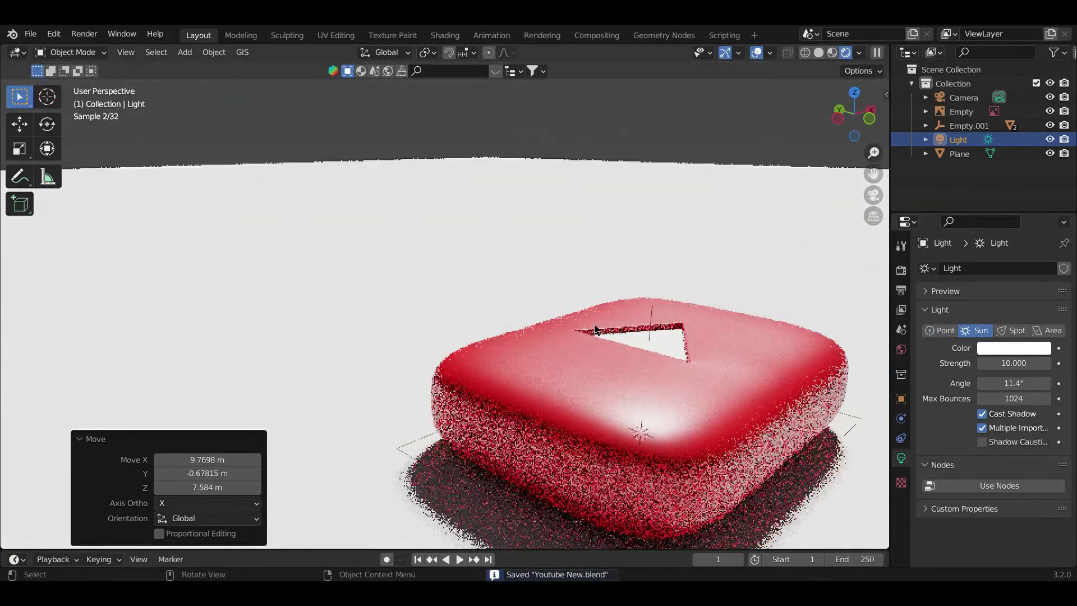
key(z)
click(542, 272)
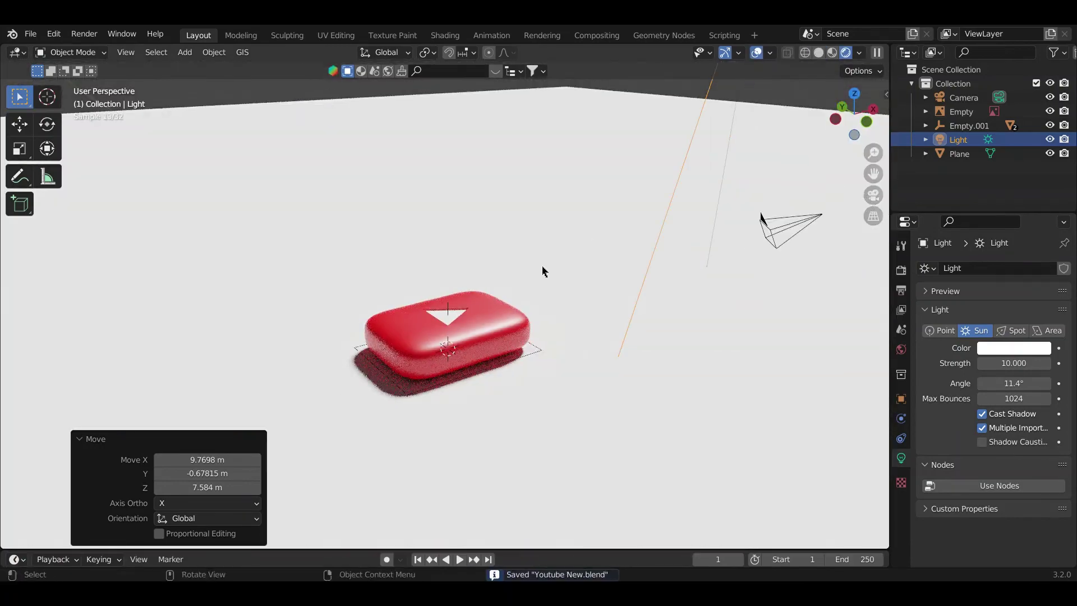
key(KP_0)
click(565, 276)
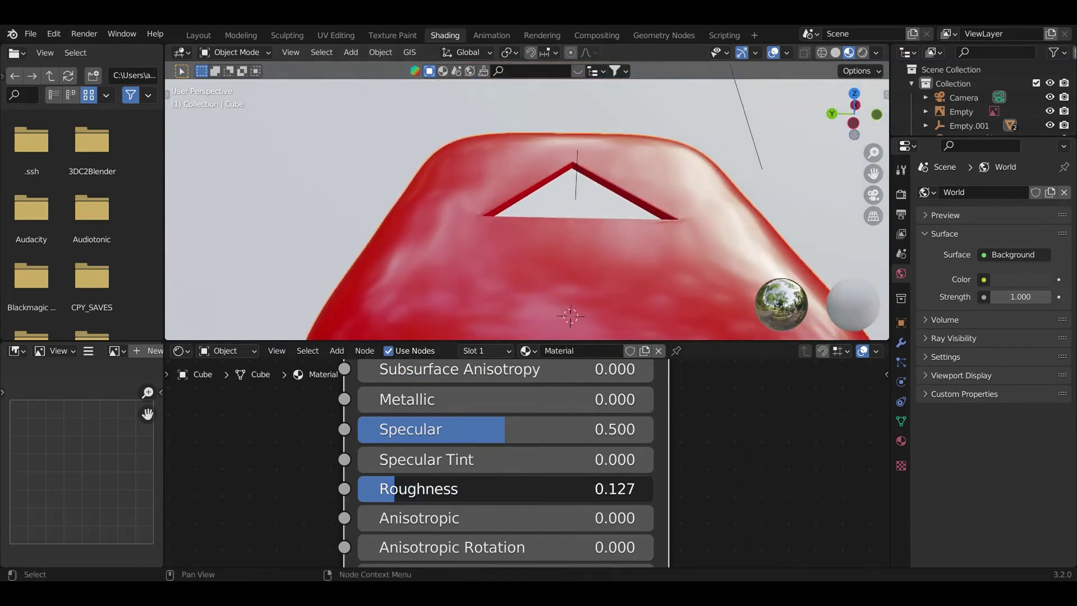
Step: Zoom the viewport in before rendering the glossy red logo
scroll(944, 303, up, 1)
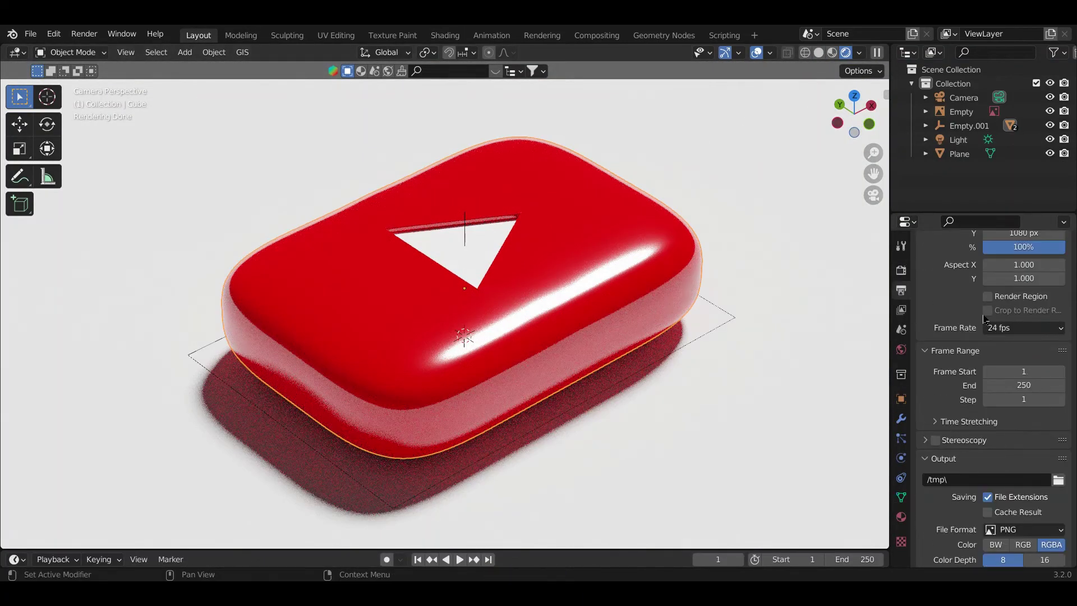